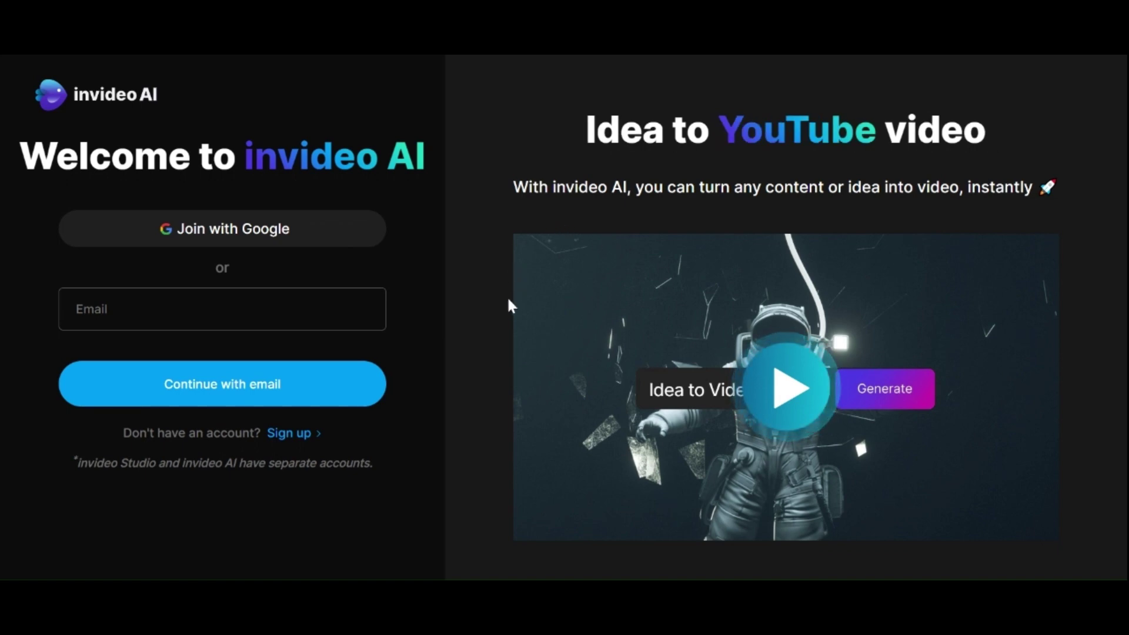
Step: Play the Idea to YouTube sample video on the invideo AI welcome page
{"action": "left_click", "coordinate": [777, 395]}
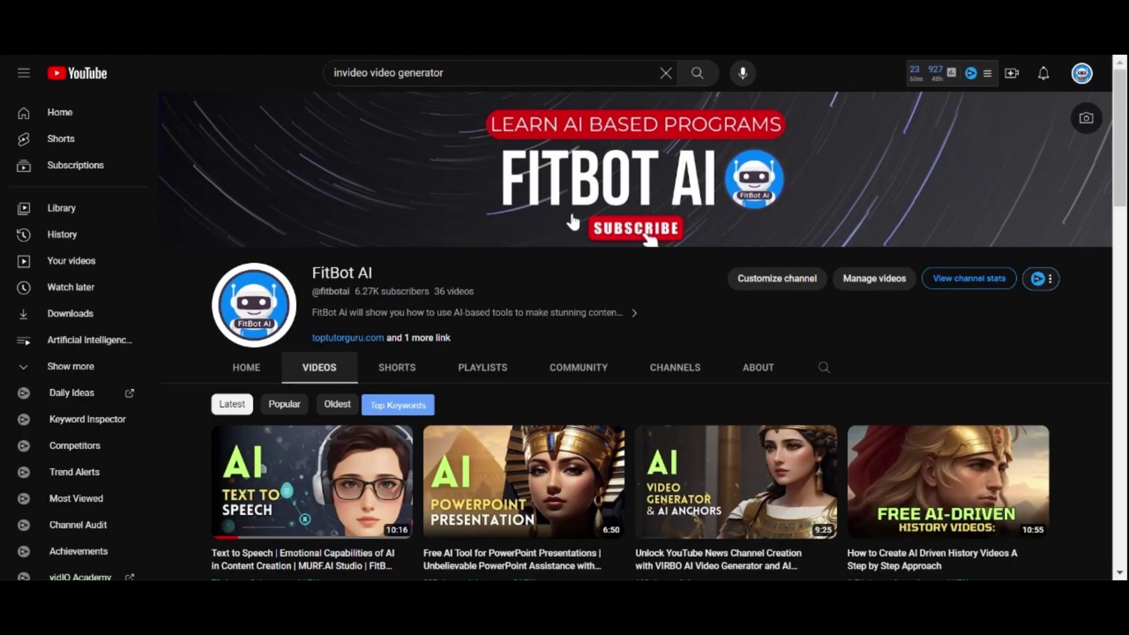
Step: Scroll down the YouTube channel's Videos page to browse older uploads
{"action": "scroll", "coordinate": [504, 245], "scroll_direction": "down", "scroll_amount": 3}
{"action": "scroll", "coordinate": [504, 246], "scroll_direction": "down", "scroll_amount": 6}
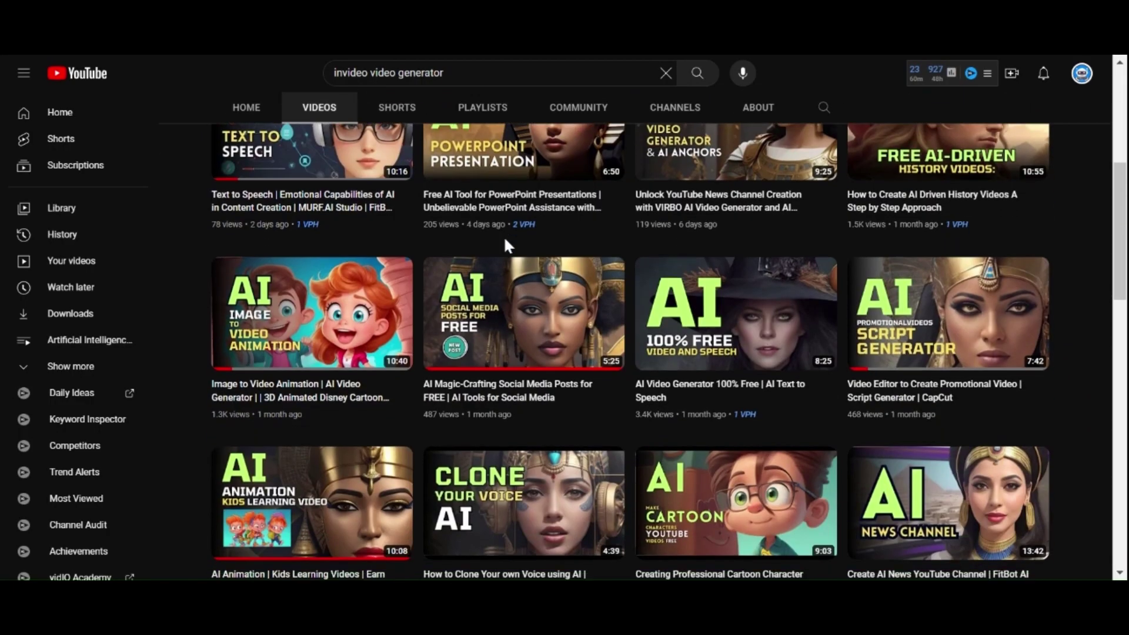
{"action": "scroll", "coordinate": [505, 245], "scroll_direction": "down", "scroll_amount": 2}
{"action": "scroll", "coordinate": [505, 246], "scroll_direction": "down", "scroll_amount": 2}
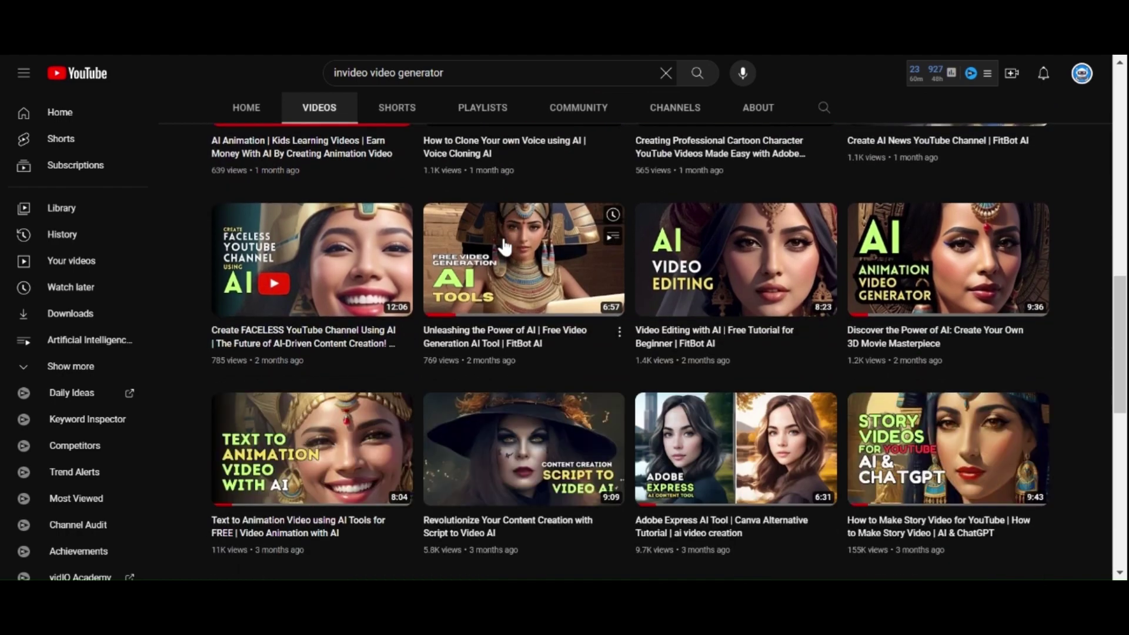
{"action": "scroll", "coordinate": [504, 246], "scroll_direction": "down", "scroll_amount": 3}
{"action": "scroll", "coordinate": [504, 246], "scroll_direction": "down", "scroll_amount": 6}
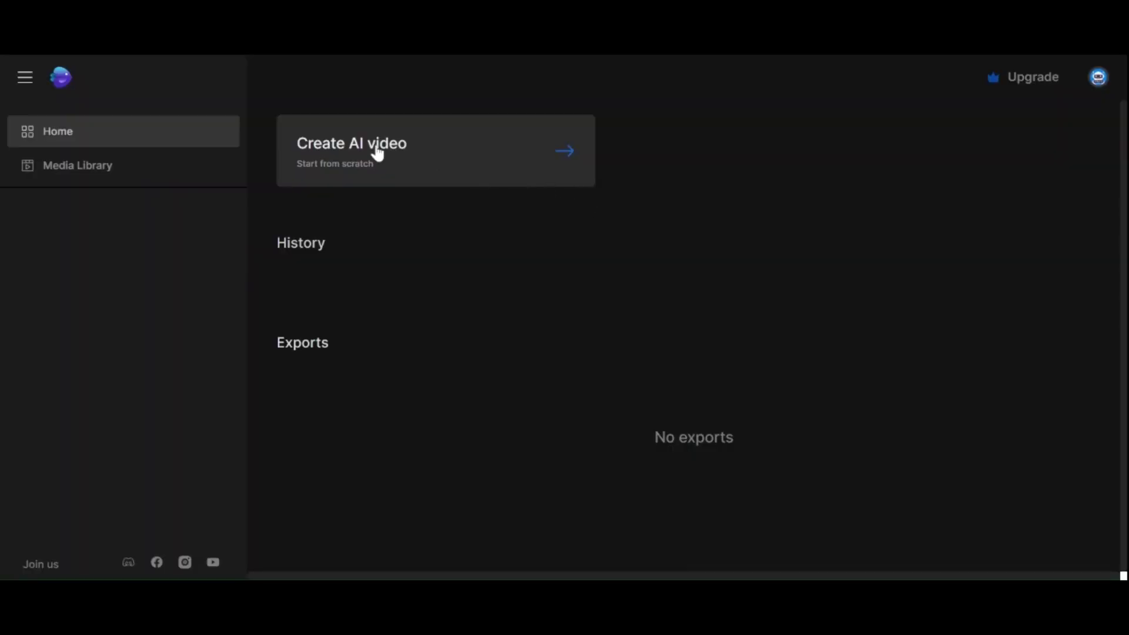
Step: Create a new AI video with the prompt 'What is Brand Managment?'
{"action": "left_click", "coordinate": [377, 153]}
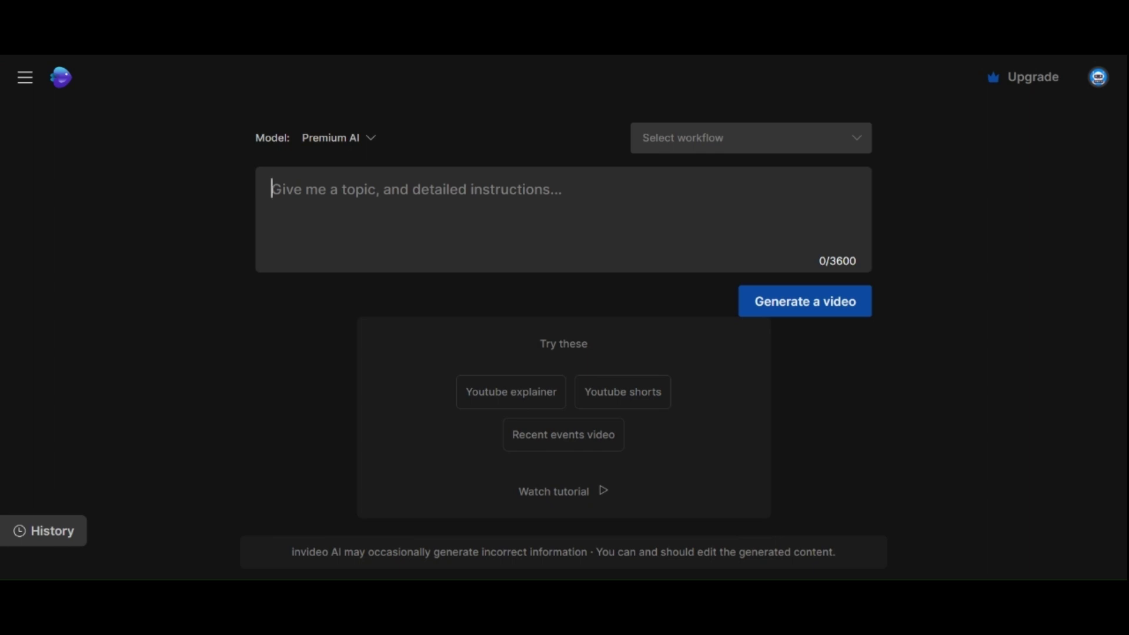
{"action": "type", "text": "W"}
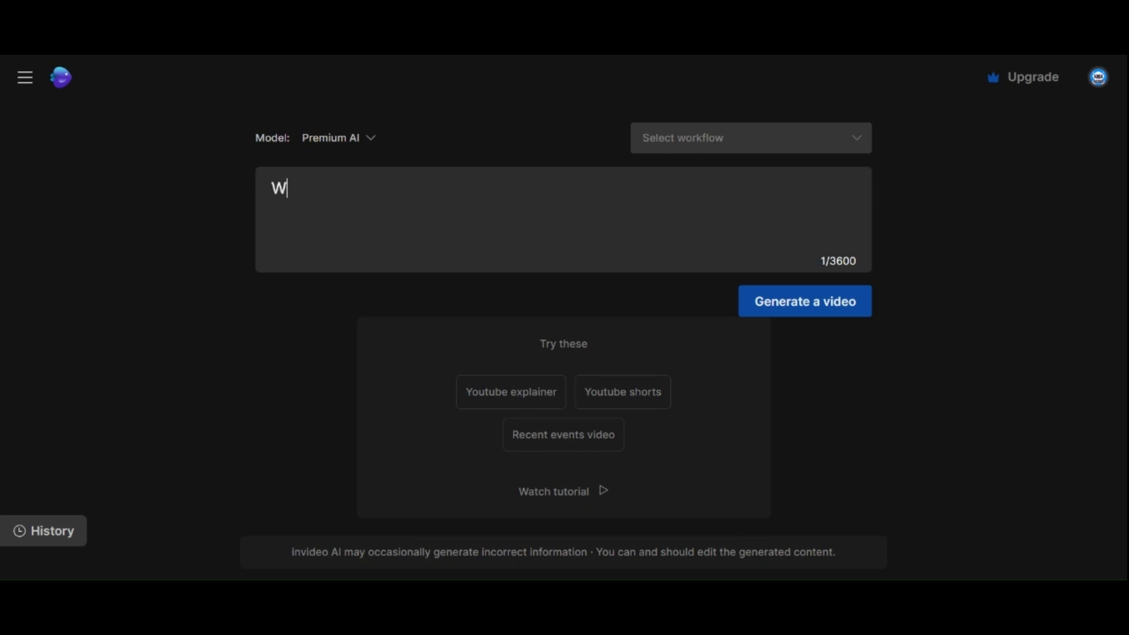
{"action": "type", "text": "hat is Brand M"}
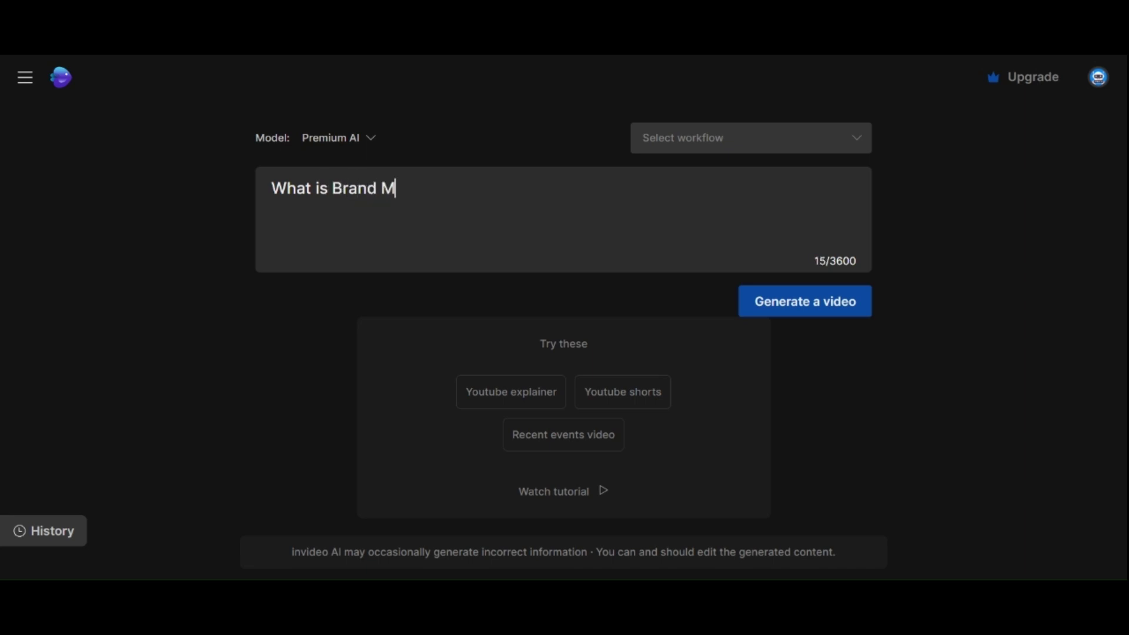
{"action": "type", "text": "anagment"}
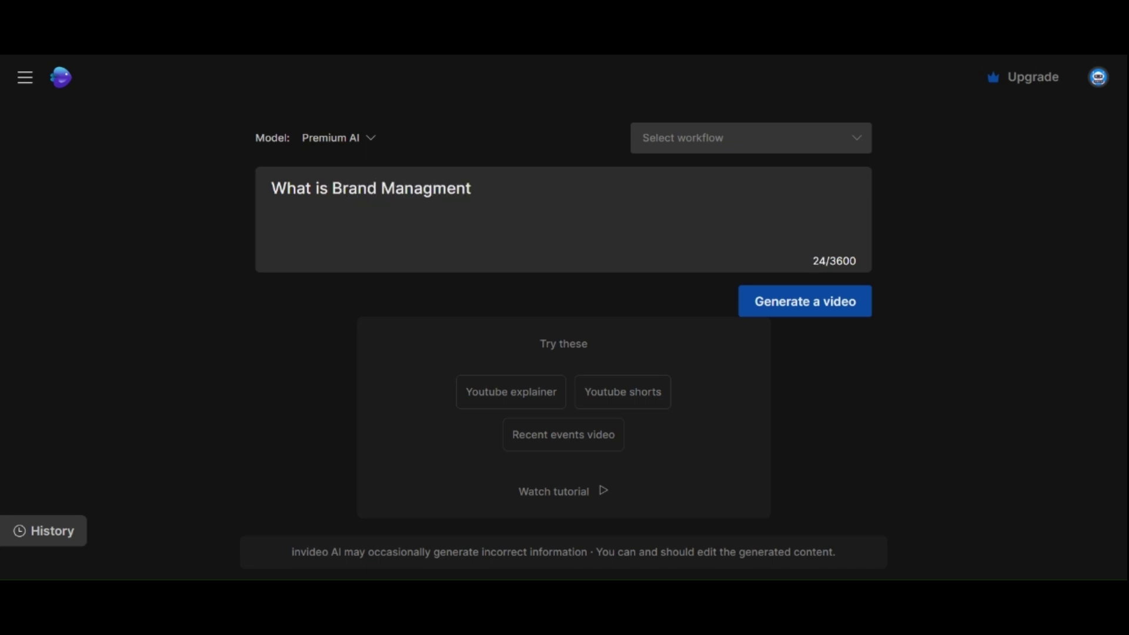
{"action": "key", "text": "BackSpace"}
{"action": "type", "text": "?"}
Step: Choose the YouTube explainer workflow and keep the video length at 2 minutes
{"action": "left_click", "coordinate": [860, 144]}
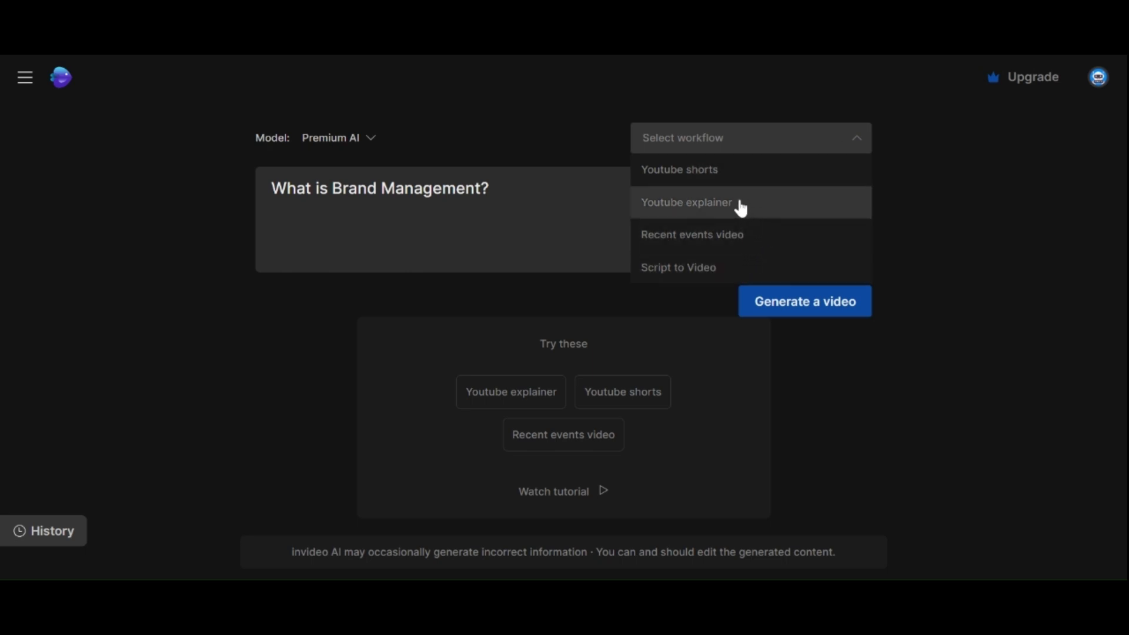
{"action": "left_click", "coordinate": [666, 208]}
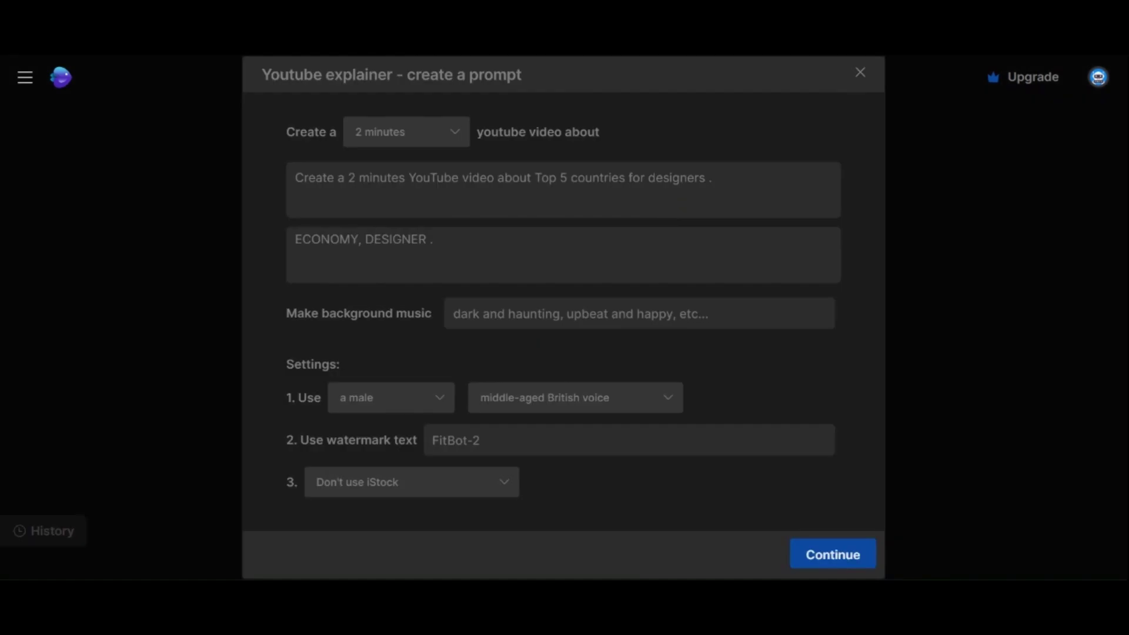
{"action": "left_click", "coordinate": [453, 138]}
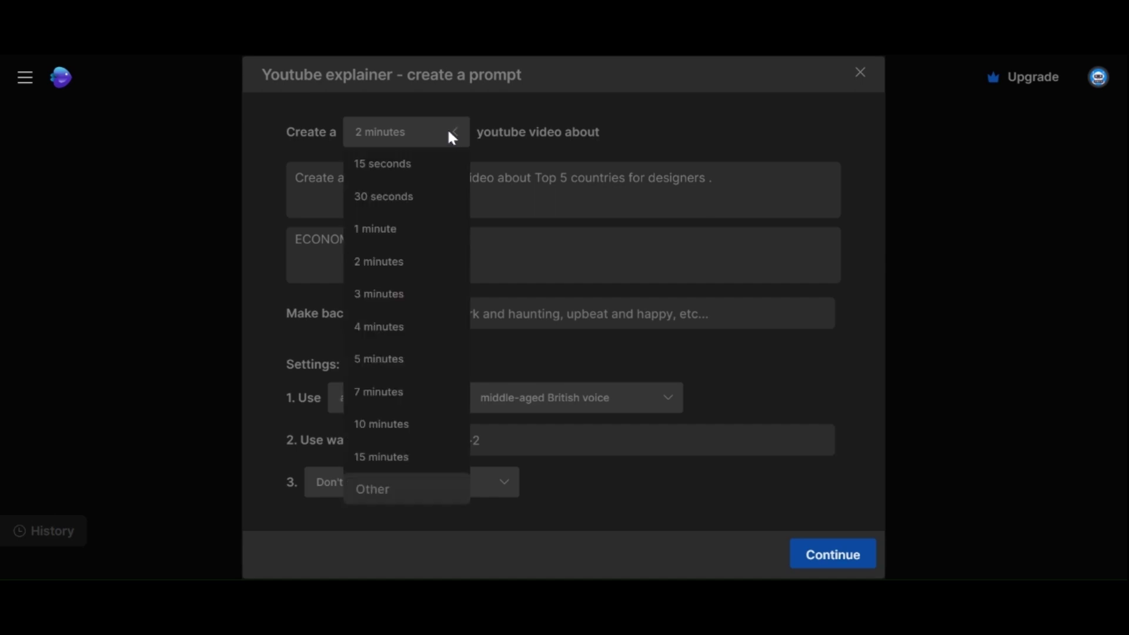
{"action": "left_click", "coordinate": [410, 259]}
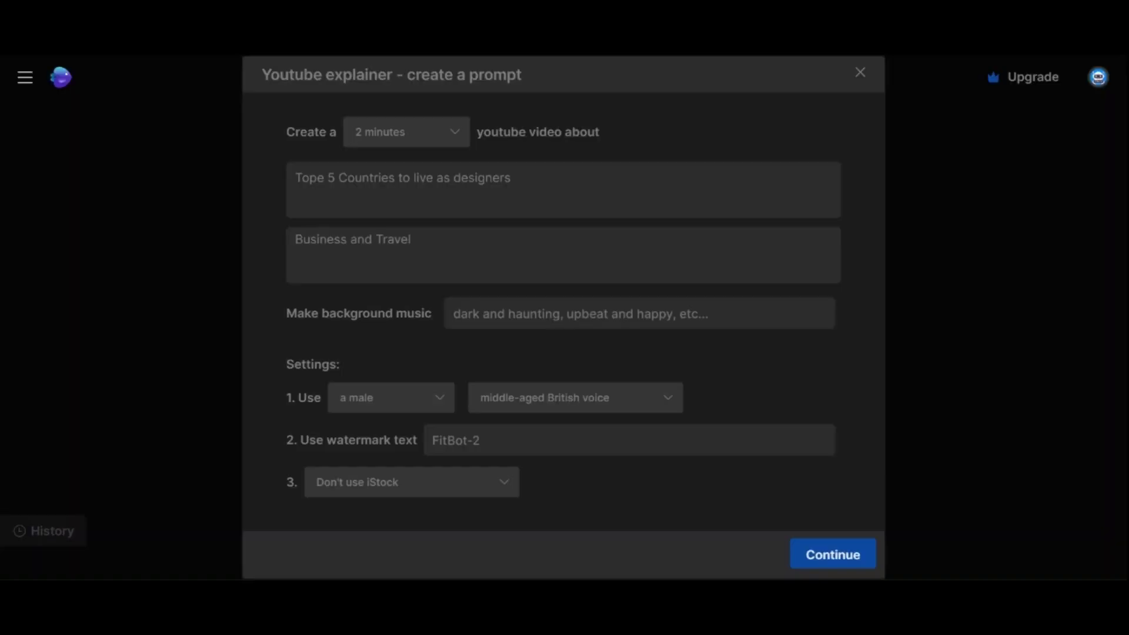
Step: Review the topic and keywords, then set the background music to 'unbeat'
{"action": "left_click_drag", "start_coordinate": [514, 178], "coordinate": [295, 178]}
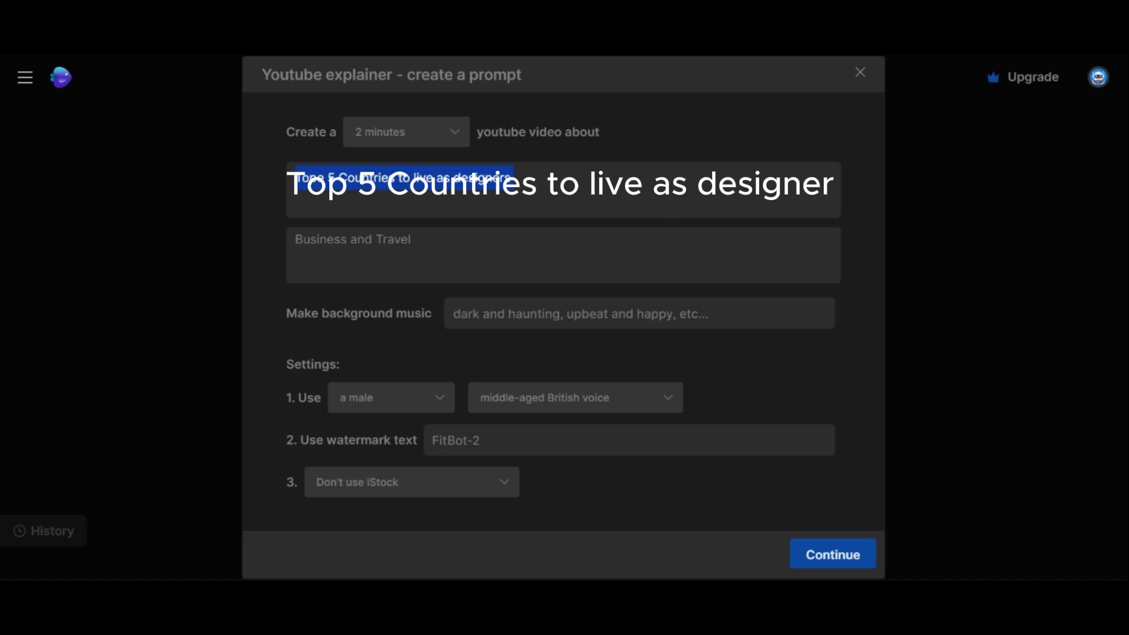
{"action": "left_click_drag", "start_coordinate": [414, 240], "coordinate": [295, 239]}
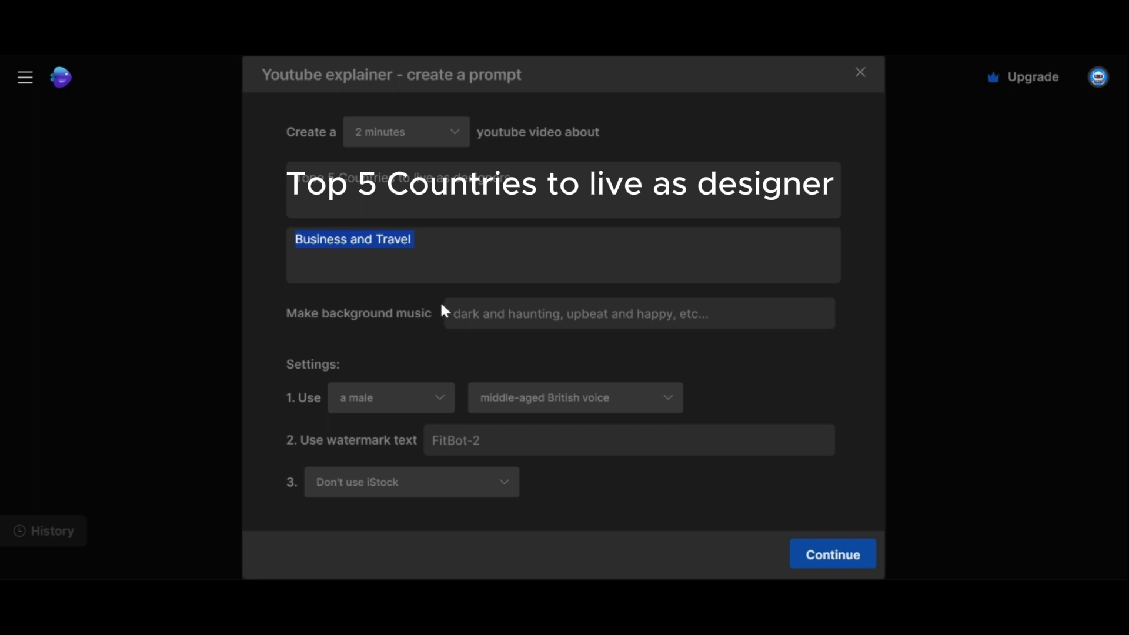
{"action": "key", "text": "Tab"}
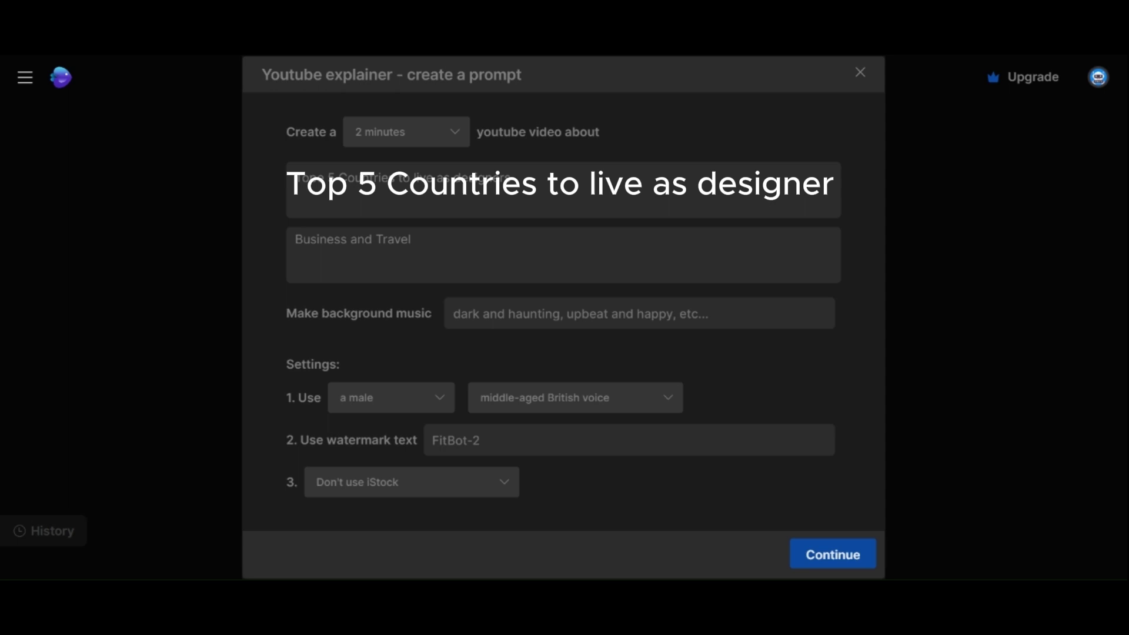
{"action": "type", "text": "un"}
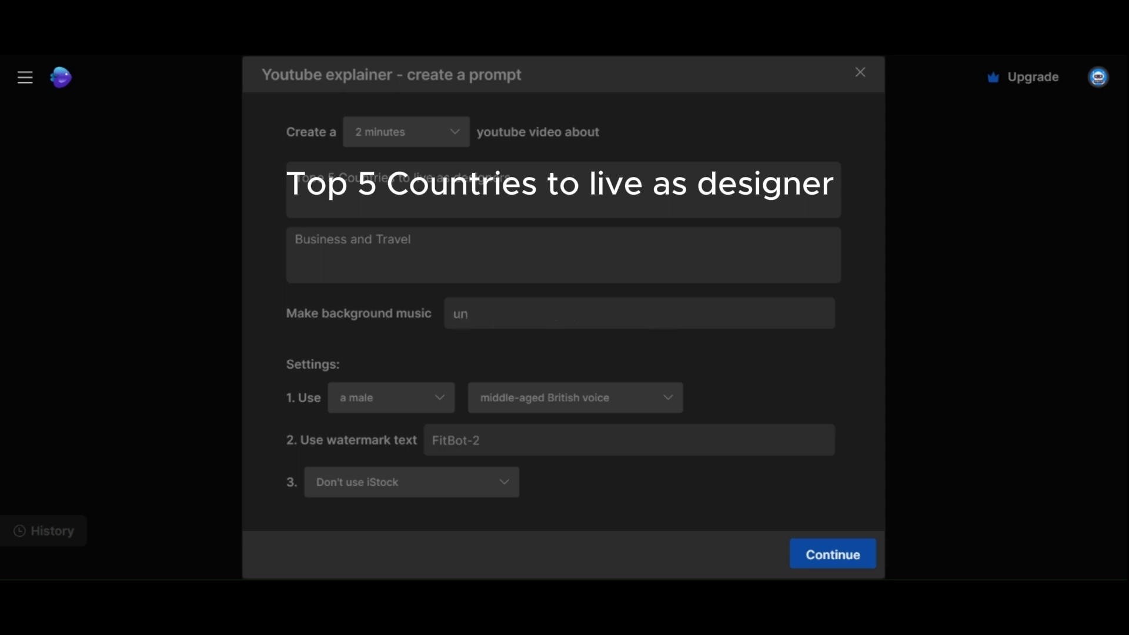
{"action": "type", "text": "beat"}
Step: Keep the narrator as a male, middle-aged British voice
{"action": "left_click", "coordinate": [431, 400]}
{"action": "left_click", "coordinate": [385, 461]}
{"action": "left_click", "coordinate": [517, 409]}
{"action": "left_click", "coordinate": [668, 398]}
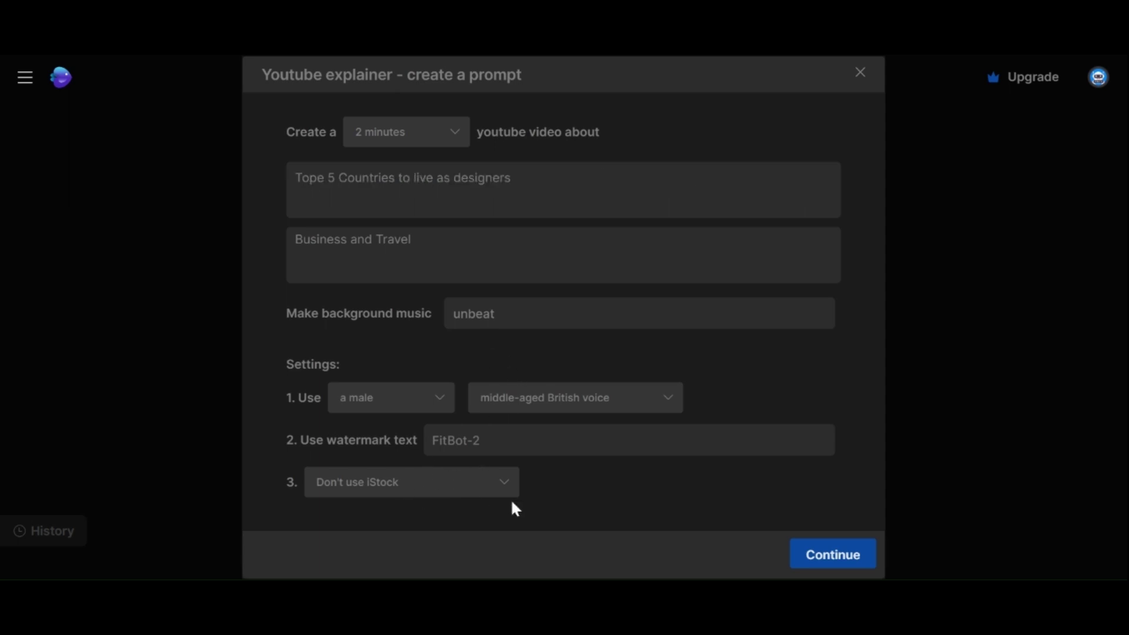
Step: Confirm the explainer prompt and generate the video, accepting the default options
{"action": "left_click", "coordinate": [834, 563]}
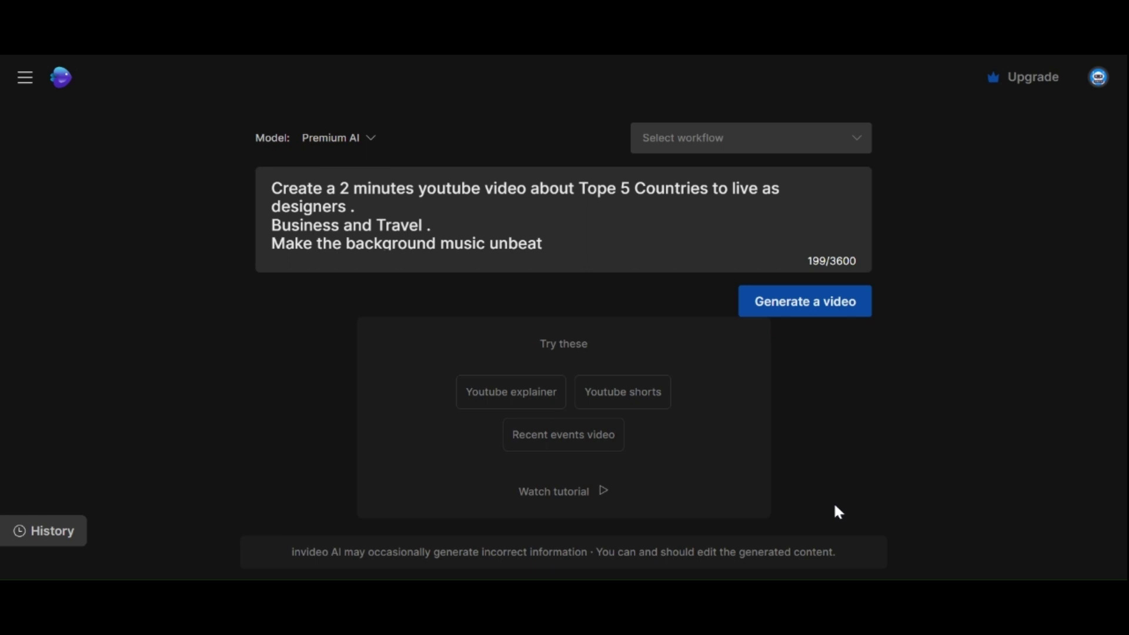
{"action": "left_click", "coordinate": [805, 302]}
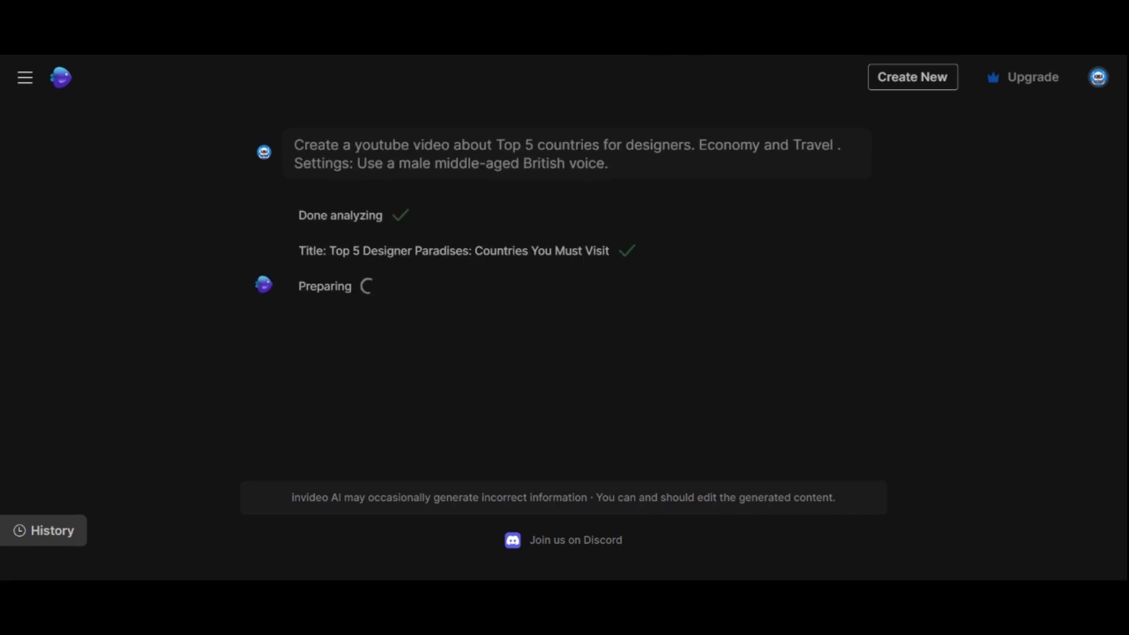
{"action": "left_click", "coordinate": [700, 340]}
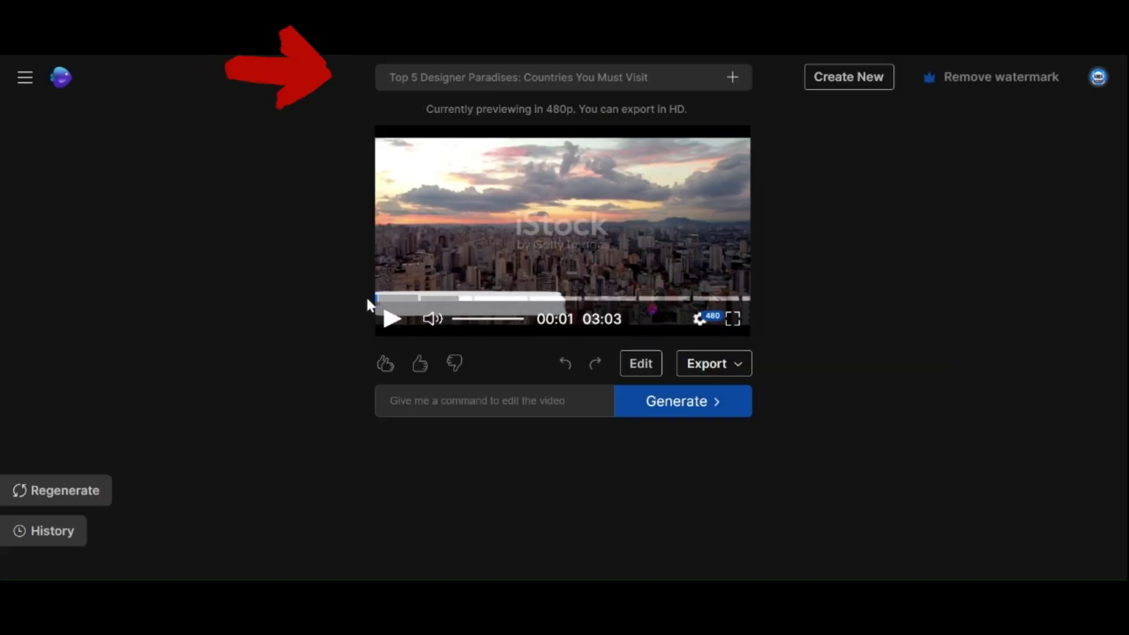
Step: Play and pause the generated video preview, then rewind it to 00:00
{"action": "left_click", "coordinate": [391, 319]}
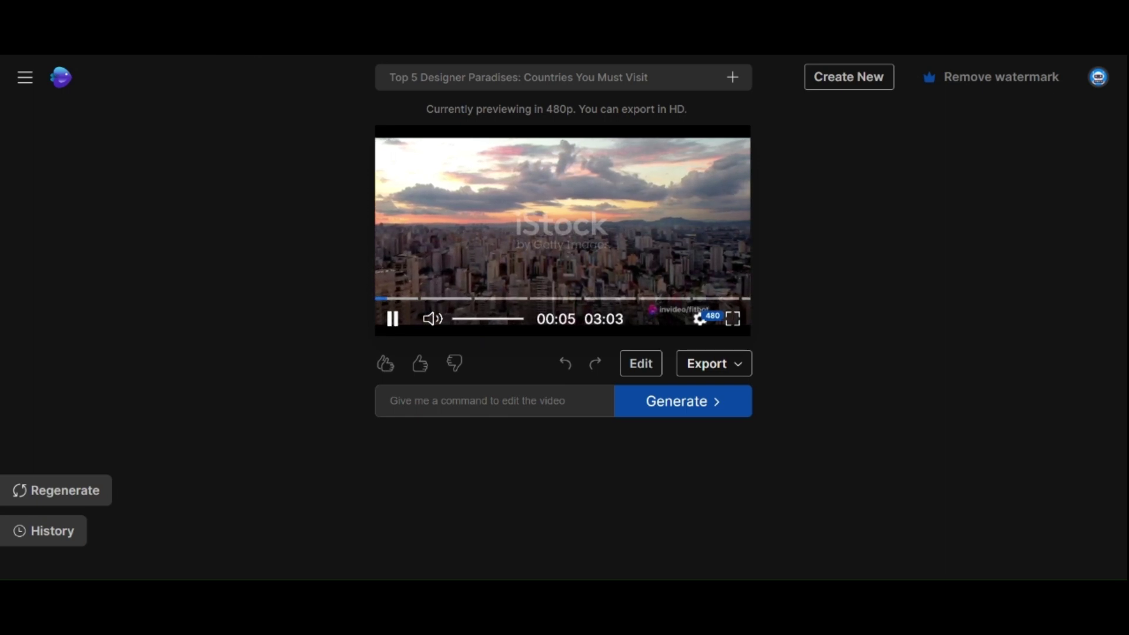
{"action": "left_click", "coordinate": [391, 322]}
{"action": "left_click_drag", "start_coordinate": [389, 298], "coordinate": [363, 298]}
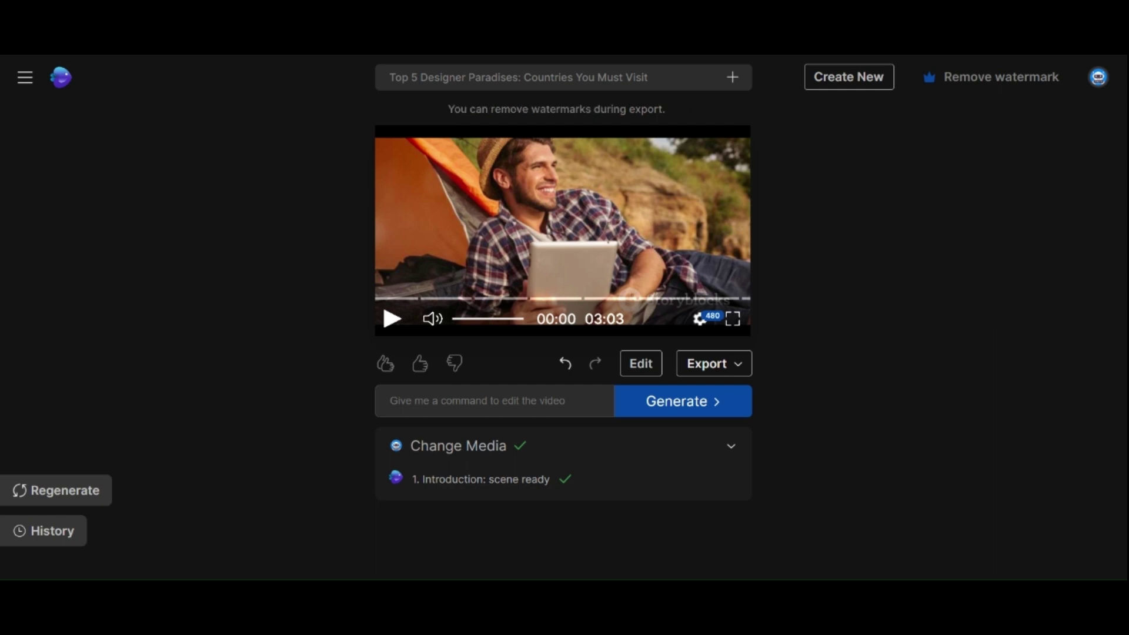
Step: Search stock media for 'Working on beach' and apply the man-at-laptop beach clip to Scene 1
{"action": "left_click", "coordinate": [641, 365]}
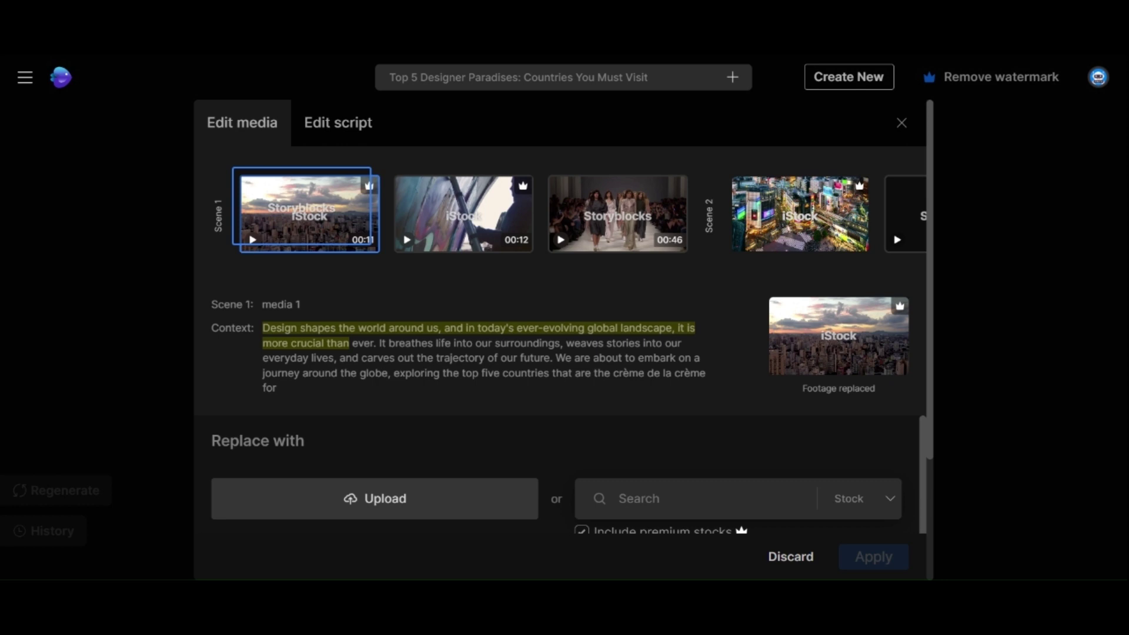
{"action": "mouse_move", "coordinate": [360, 222]}
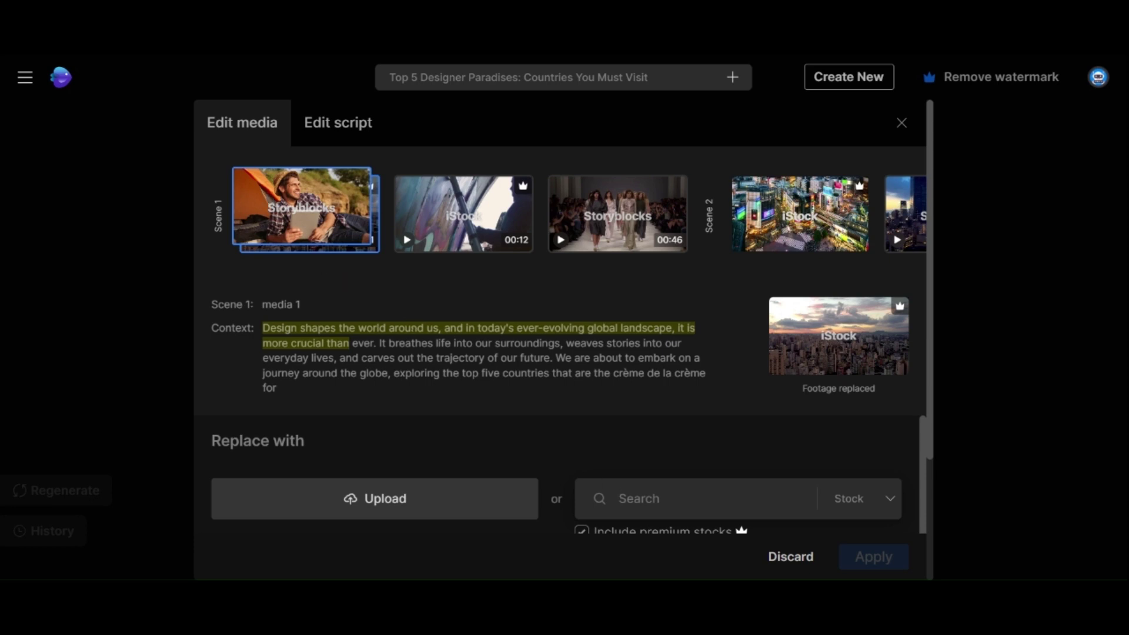
{"action": "type", "text": "Working on beach"}
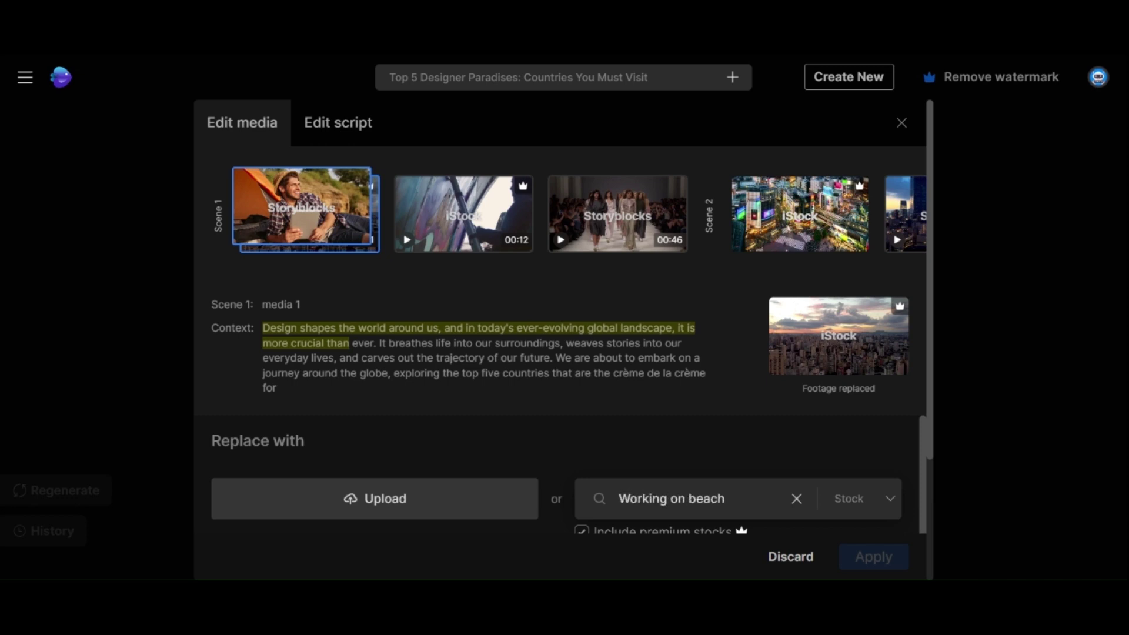
{"action": "scroll", "coordinate": [763, 492], "scroll_direction": "down", "scroll_amount": 2}
{"action": "scroll", "coordinate": [747, 426], "scroll_direction": "down", "scroll_amount": 2}
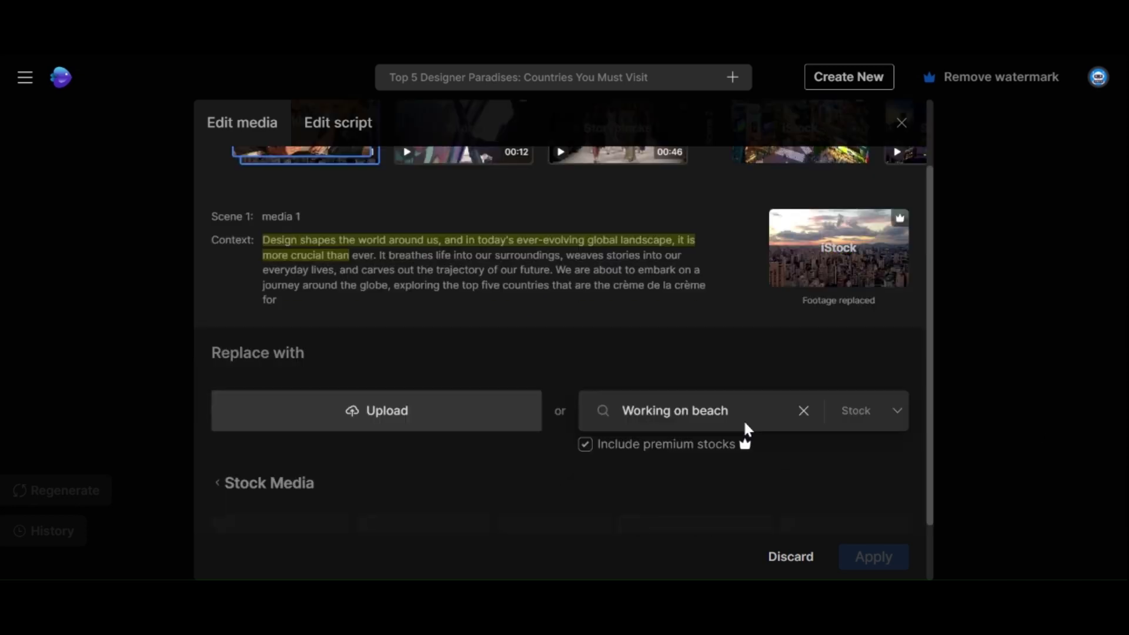
{"action": "left_click", "coordinate": [796, 373]}
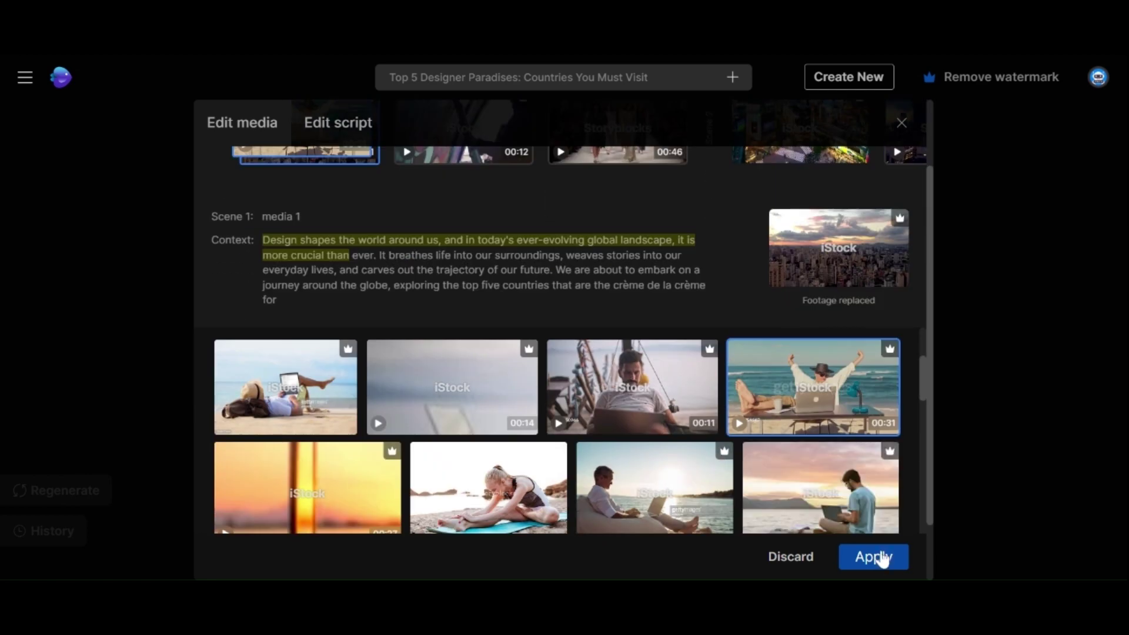
{"action": "left_click", "coordinate": [877, 557]}
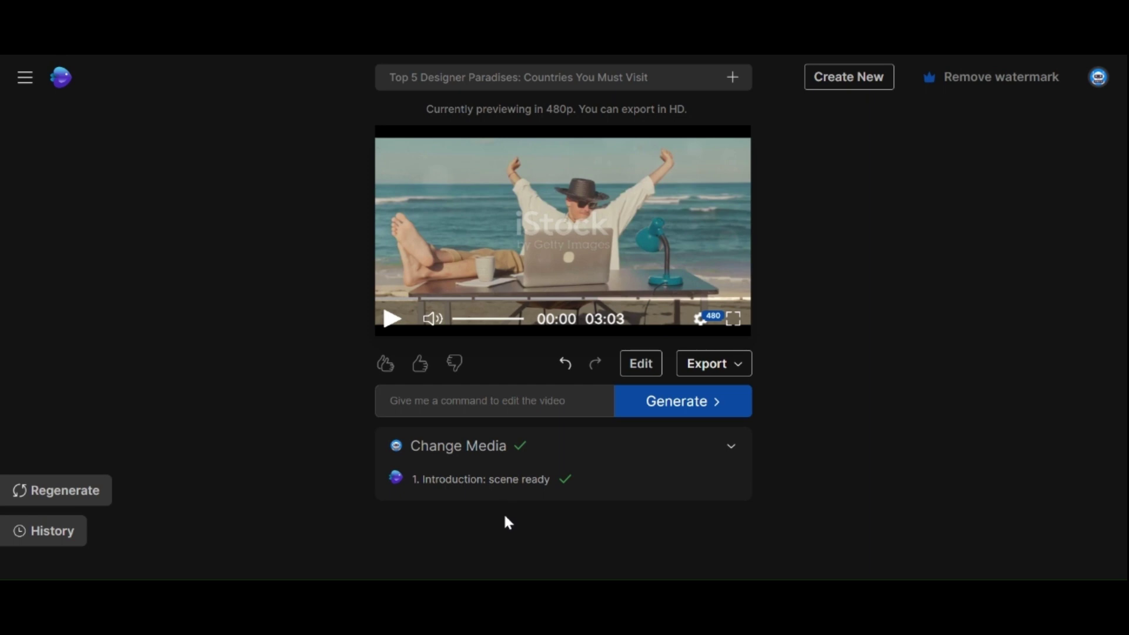
Step: In the script editor, change 'five' to '5' in the first Japan line and apply
{"action": "left_click", "coordinate": [517, 482]}
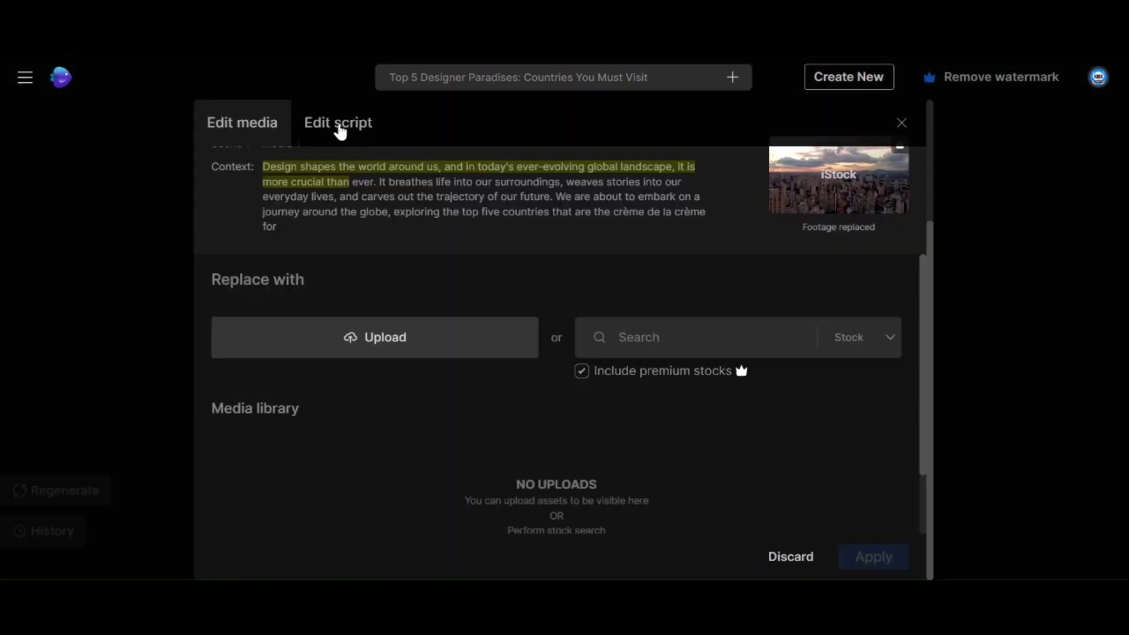
{"action": "left_click", "coordinate": [538, 219]}
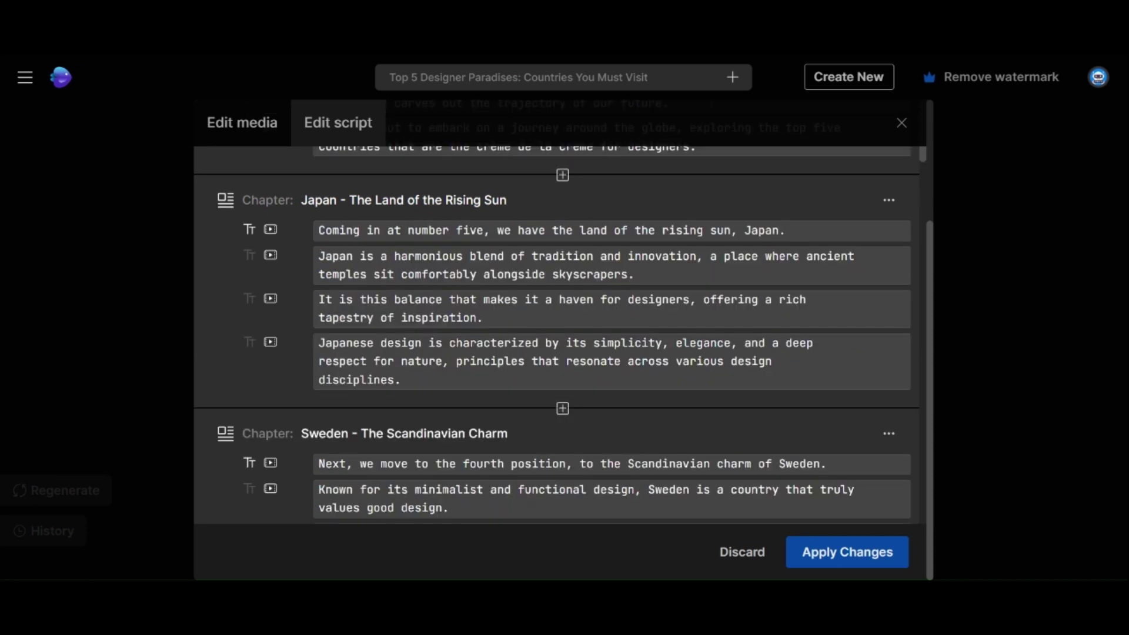
{"action": "left_click", "coordinate": [457, 230]}
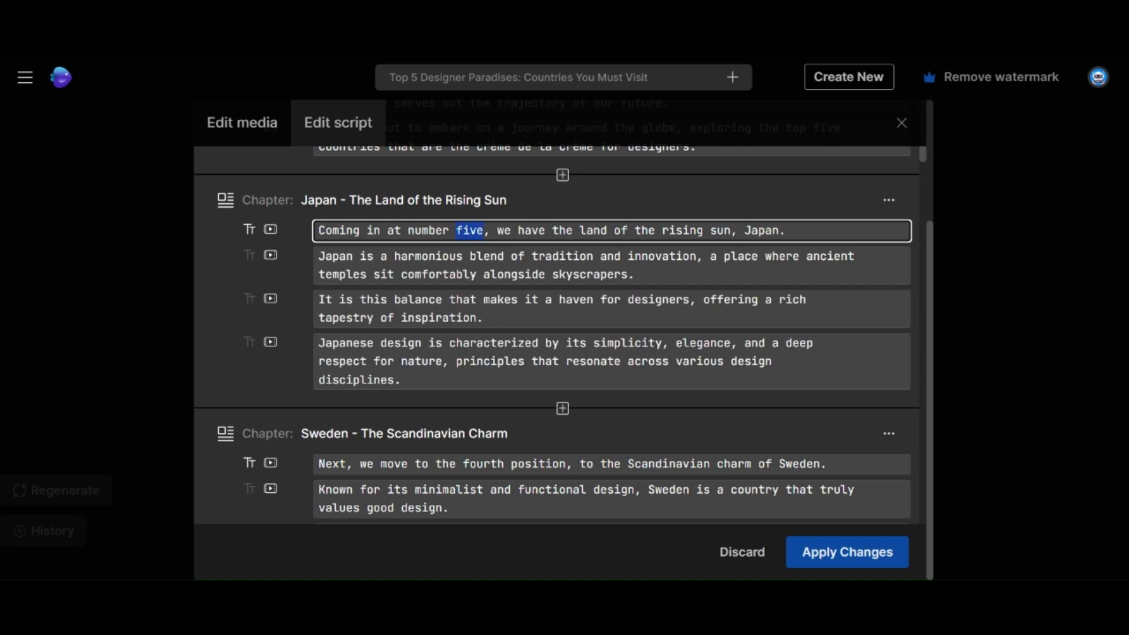
{"action": "type", "text": "5"}
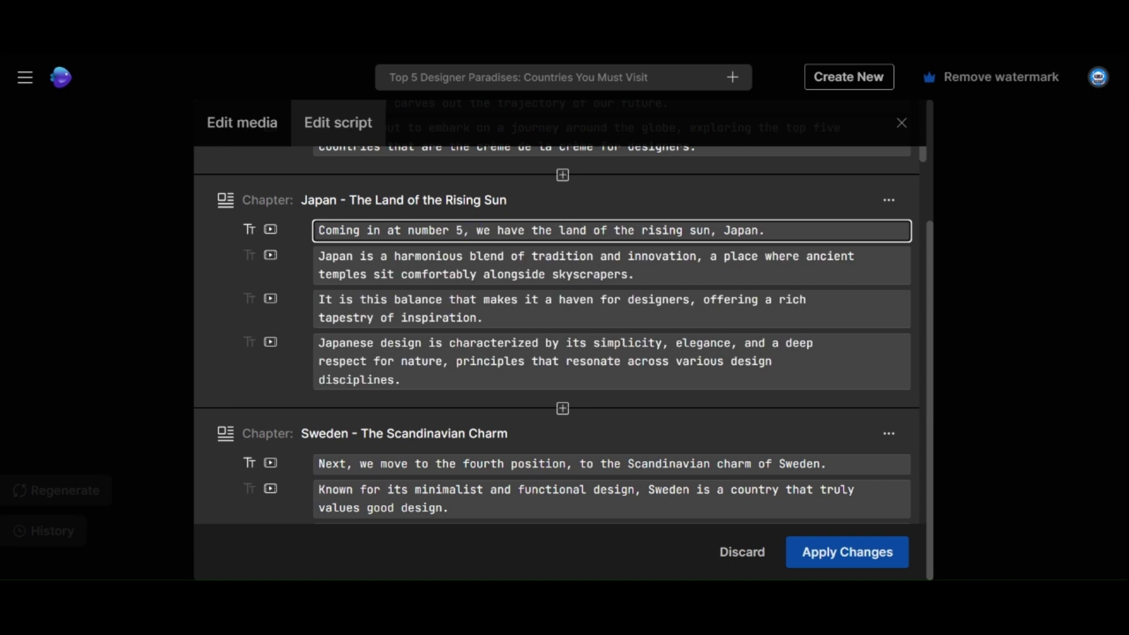
{"action": "left_click", "coordinate": [600, 343]}
{"action": "scroll", "coordinate": [557, 335], "scroll_direction": "down", "scroll_amount": 3}
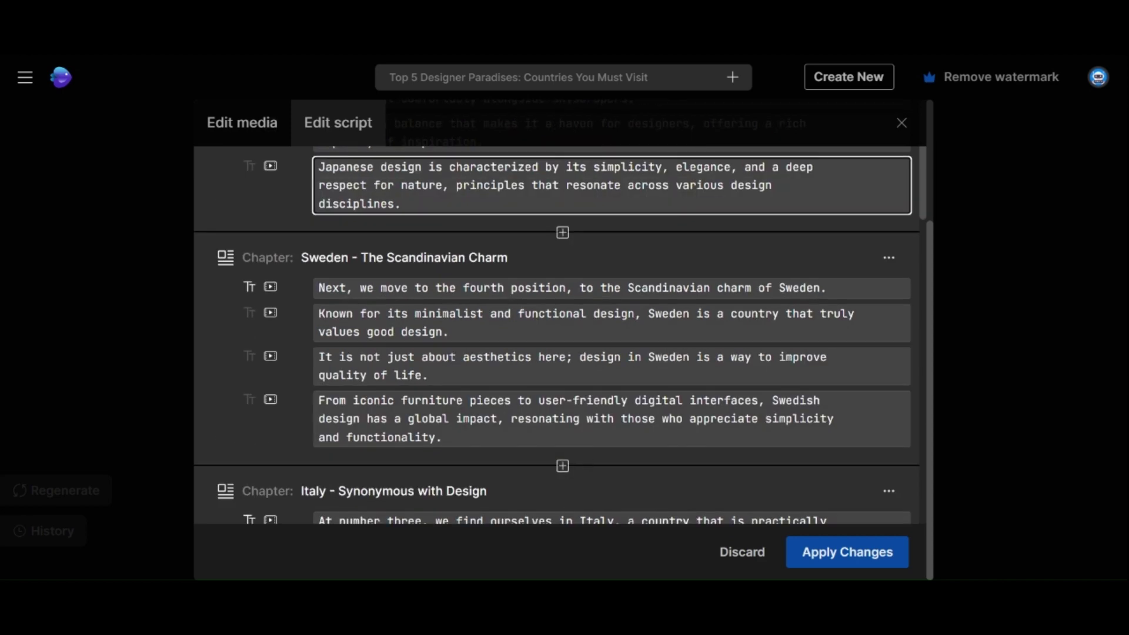
{"action": "scroll", "coordinate": [557, 335], "scroll_direction": "down", "scroll_amount": 8}
{"action": "left_click", "coordinate": [800, 544]}
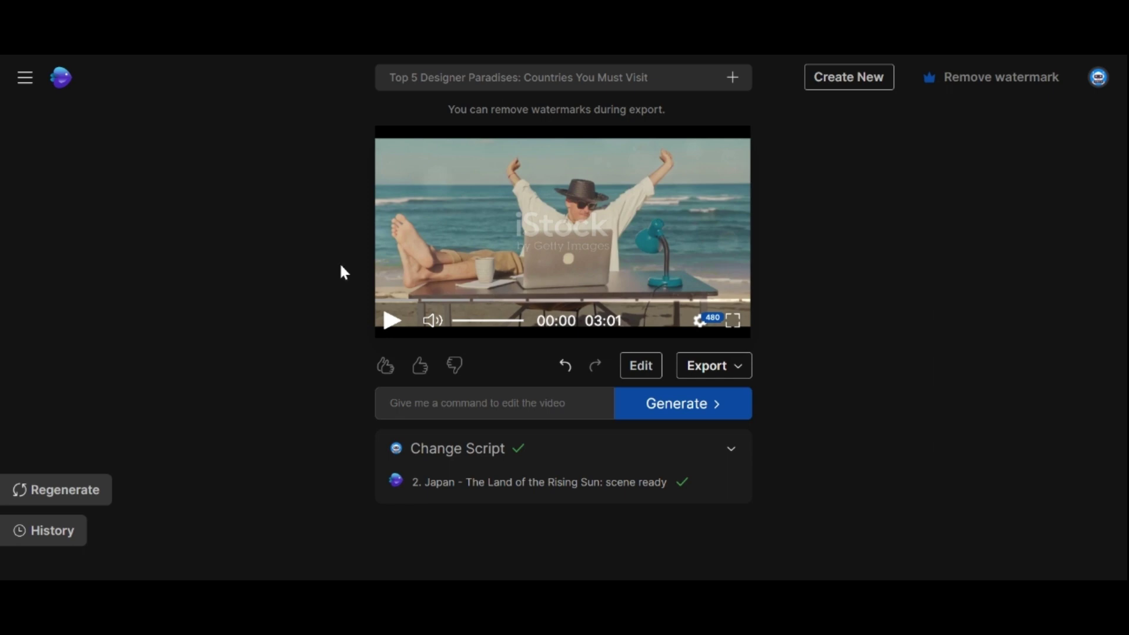
Step: Ask the AI to halve the current scene and 'change to a female voice', then play the result
{"action": "left_click", "coordinate": [382, 404]}
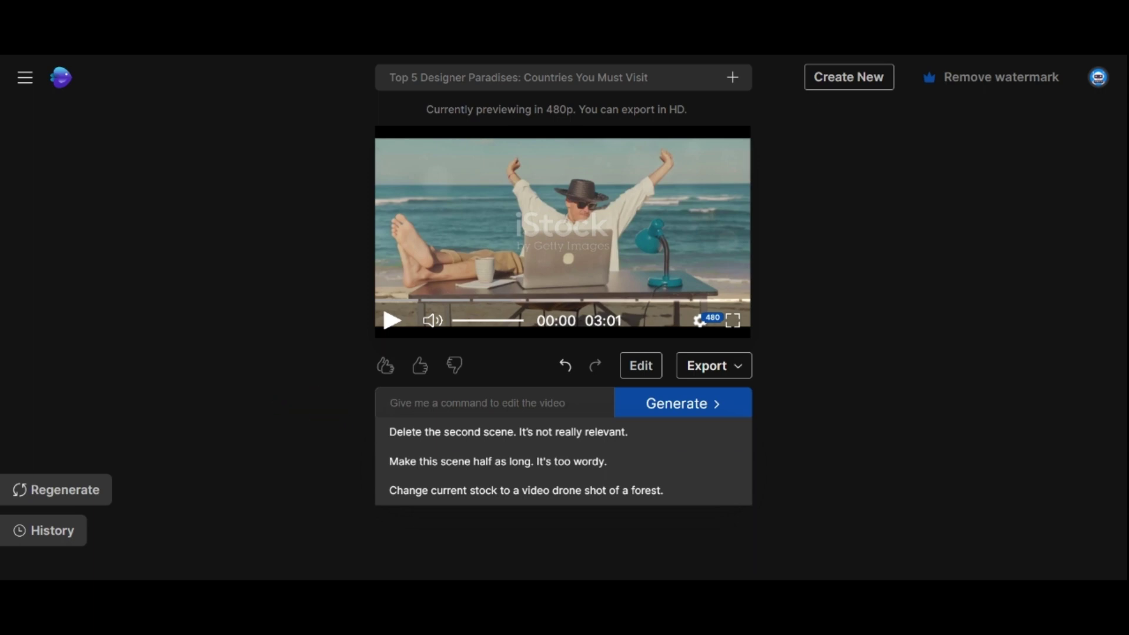
{"action": "left_click", "coordinate": [429, 461]}
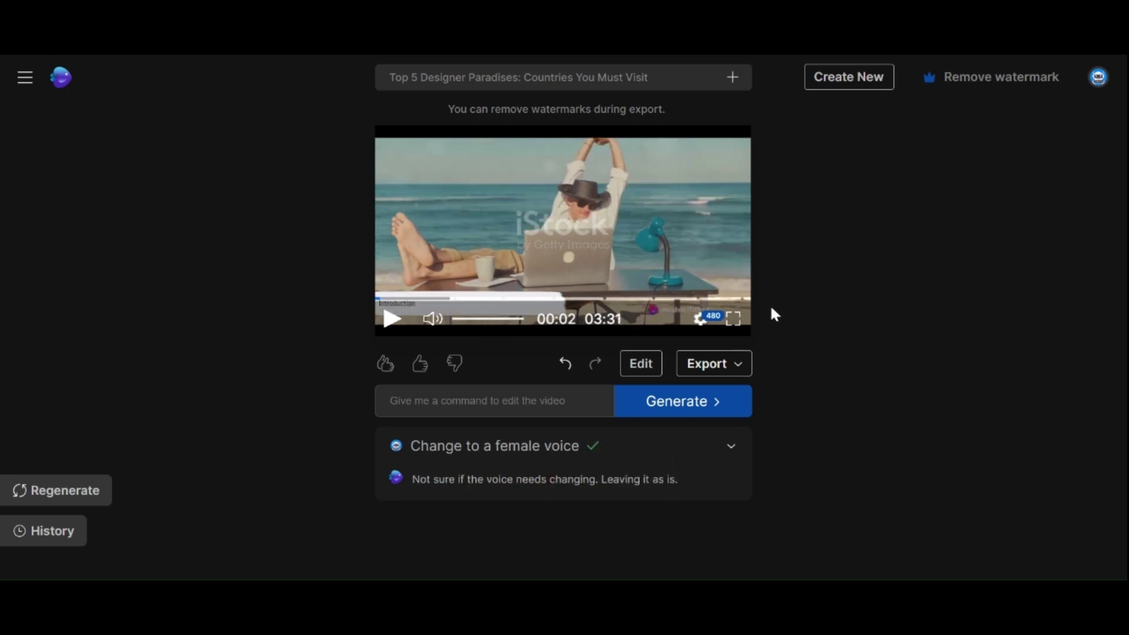
{"action": "left_click", "coordinate": [390, 401]}
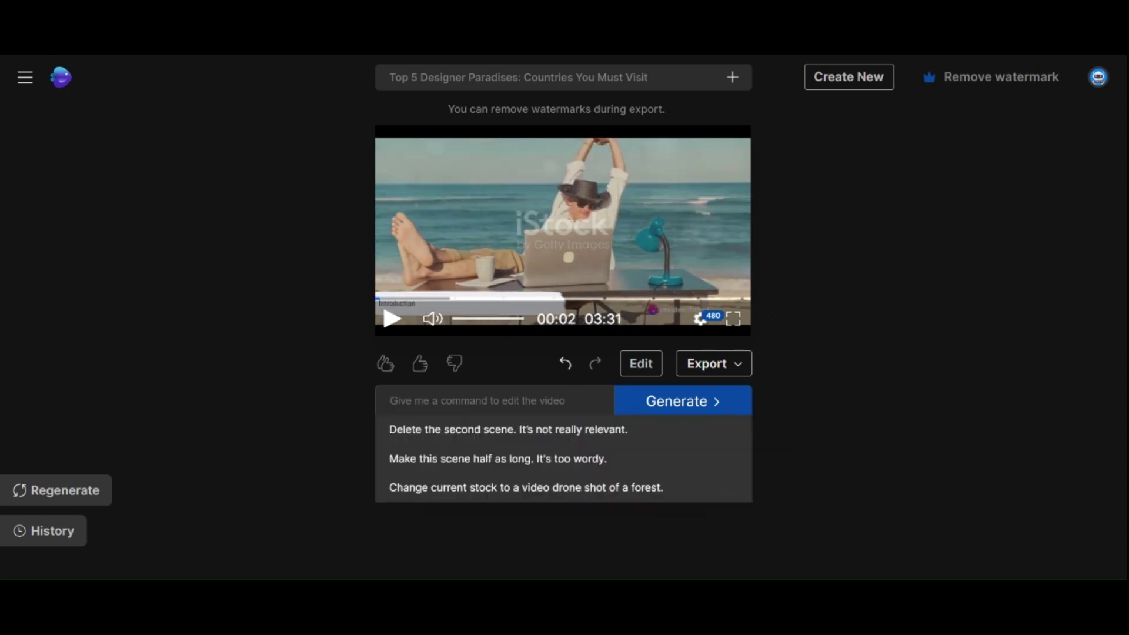
{"action": "type", "text": "c"}
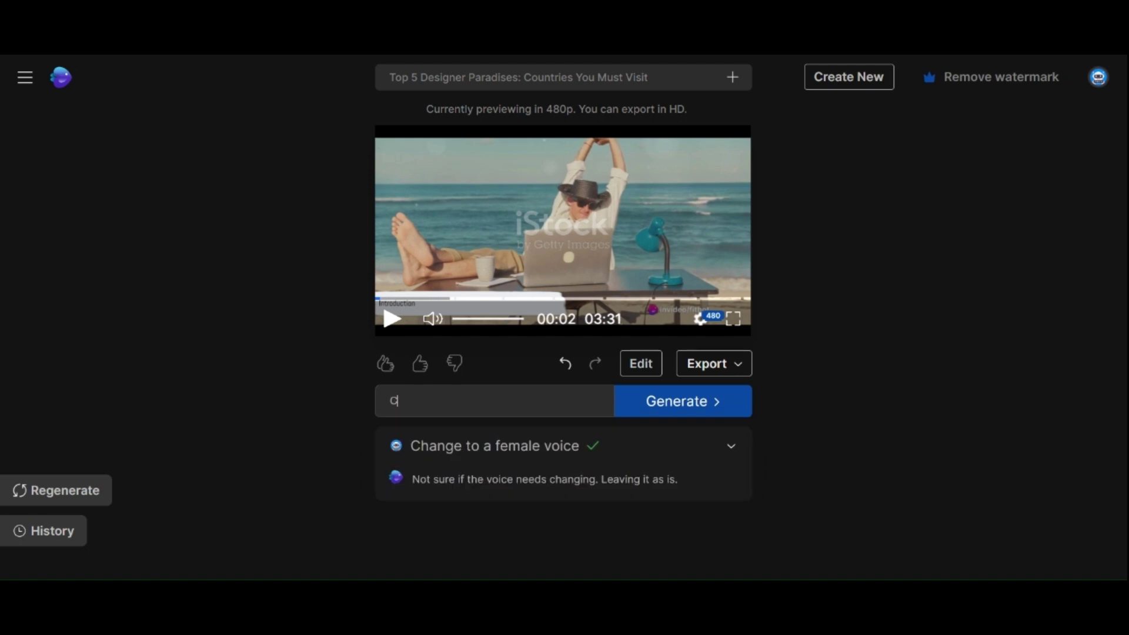
{"action": "type", "text": "hange to a female voice"}
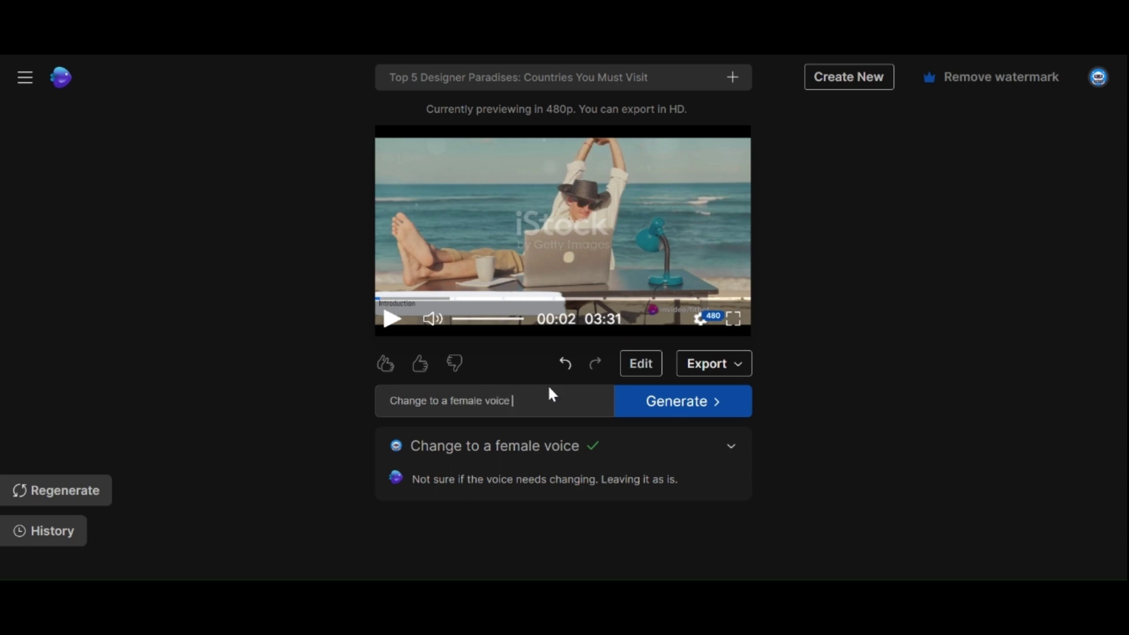
{"action": "left_click", "coordinate": [656, 406]}
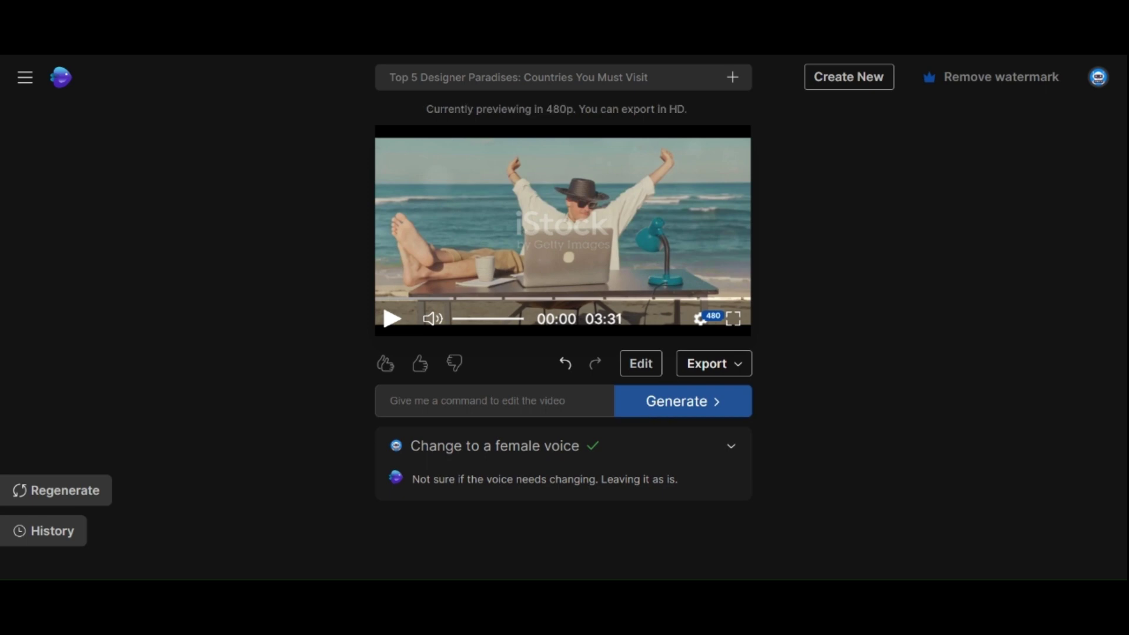
{"action": "left_click", "coordinate": [391, 320]}
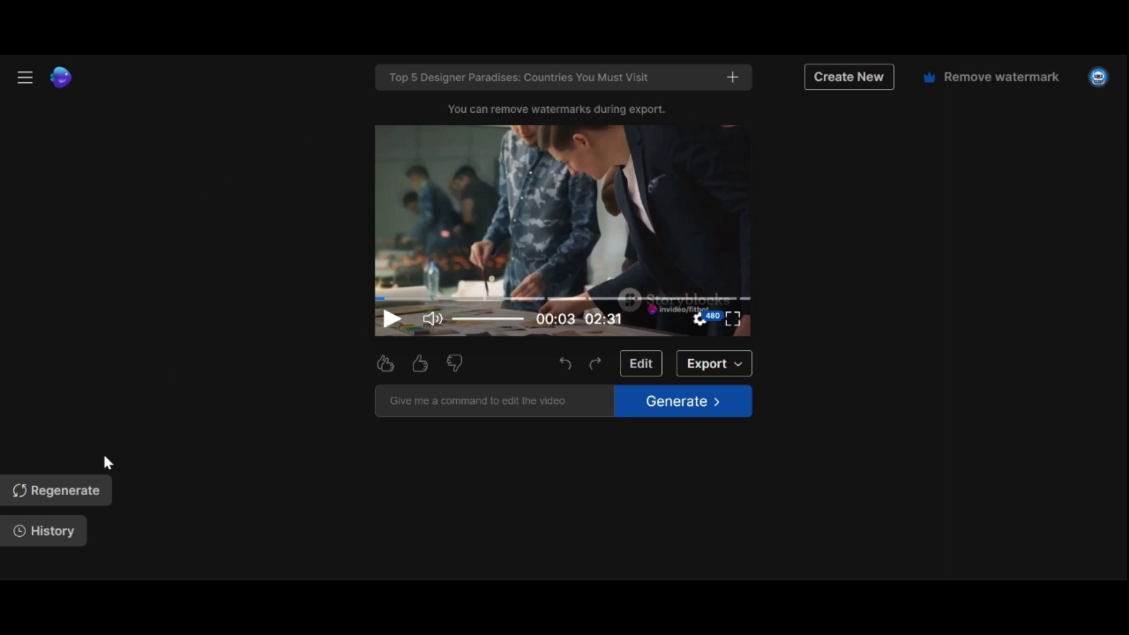
Step: Start a new regeneration from All generations with Minimalist Modern look and feel for Designers on YouTube
{"action": "left_click", "coordinate": [67, 490]}
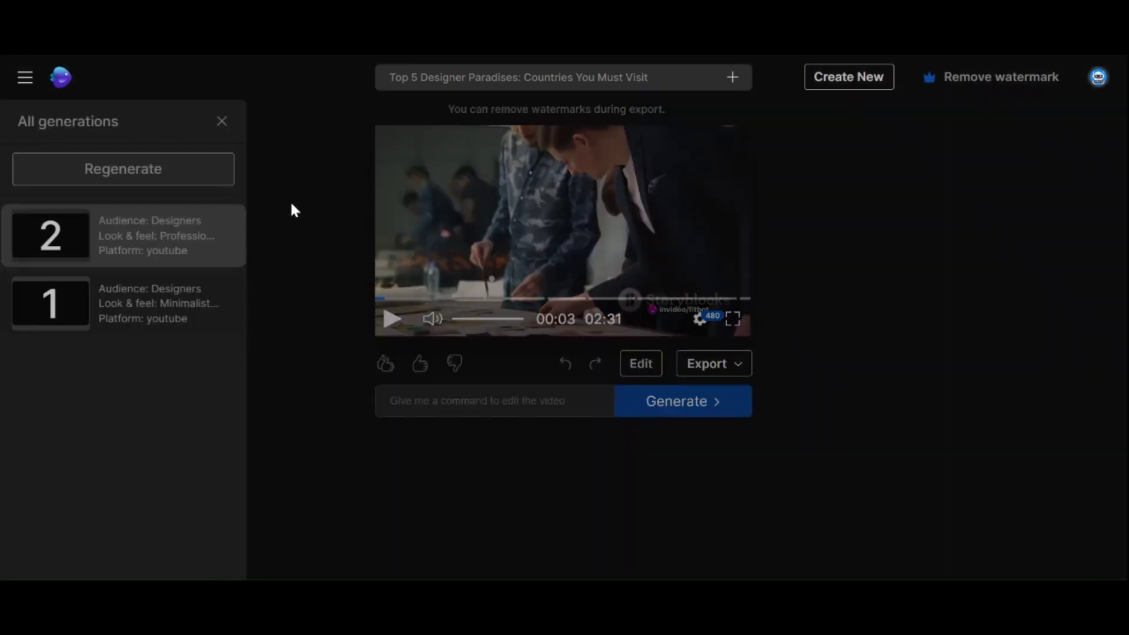
{"action": "left_click", "coordinate": [121, 168]}
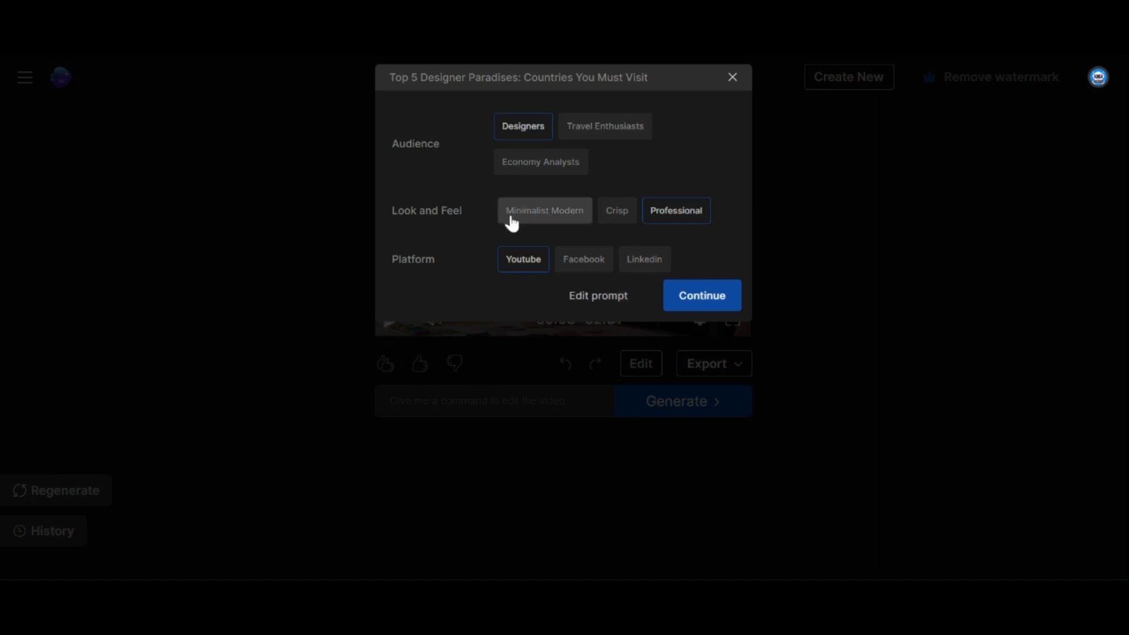
{"action": "left_click", "coordinate": [535, 213]}
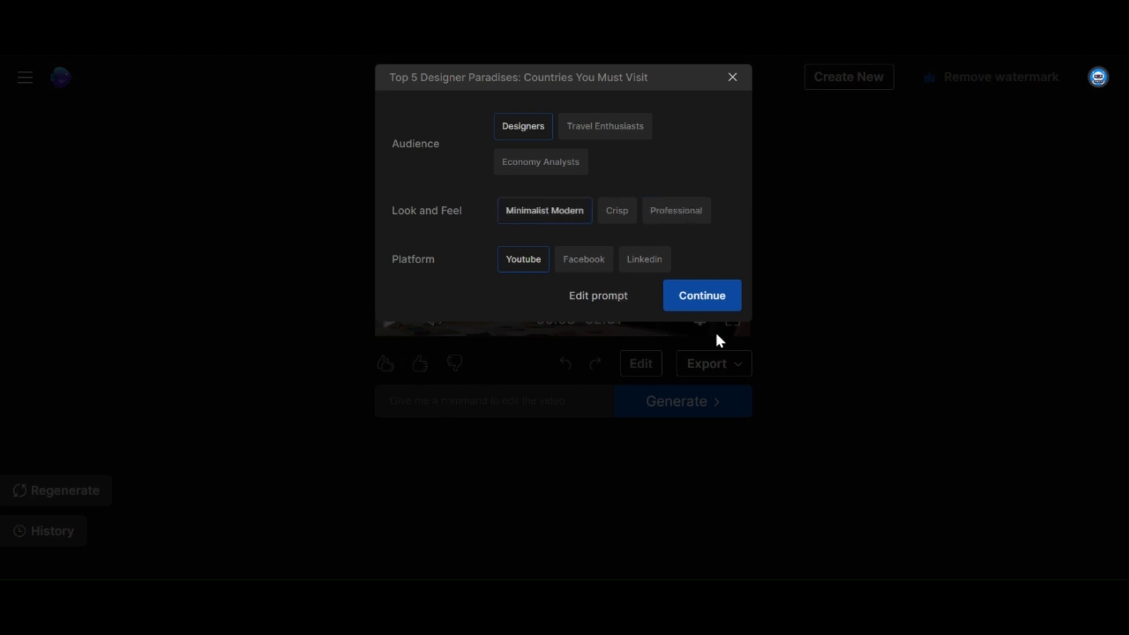